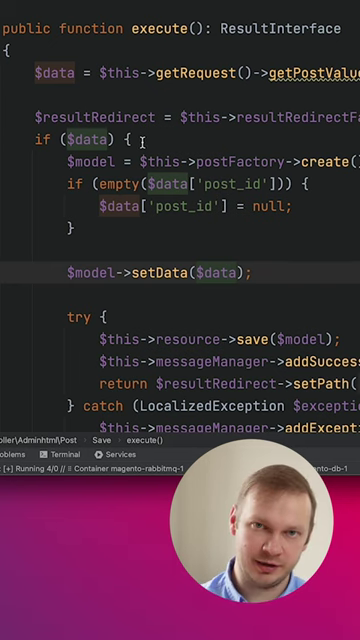
Add blank lines after the post_id check block, above the setData call.
{"action": "left_click", "coordinate": [103, 230]}
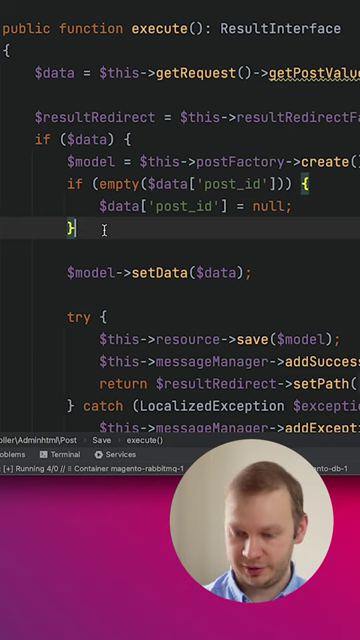
{"action": "key", "text": "Return"}
{"action": "key", "text": "Return"}
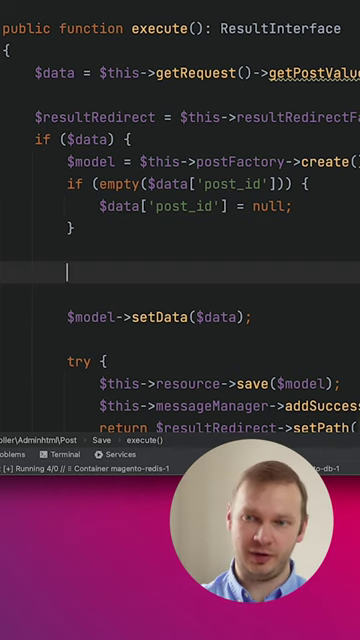
{"action": "type", "text": "if ("}
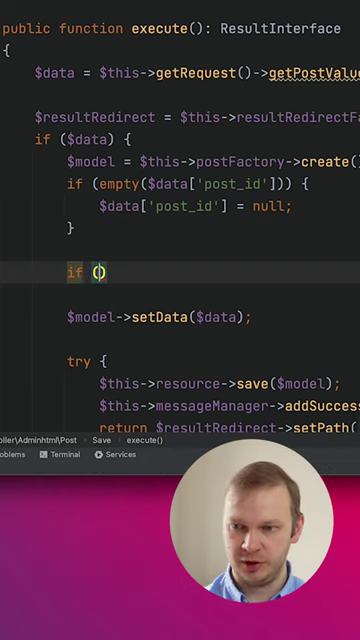
{"action": "type", "text": "!empt"}
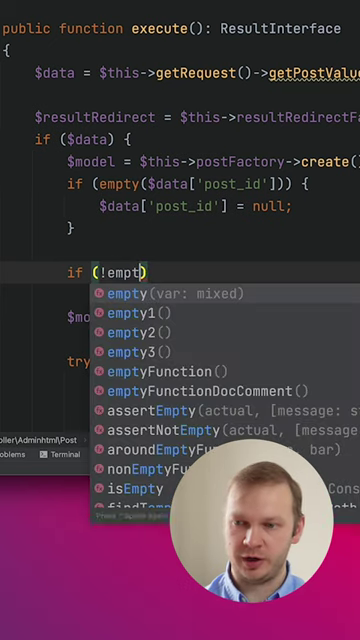
{"action": "type", "text": "y($data['featu"}
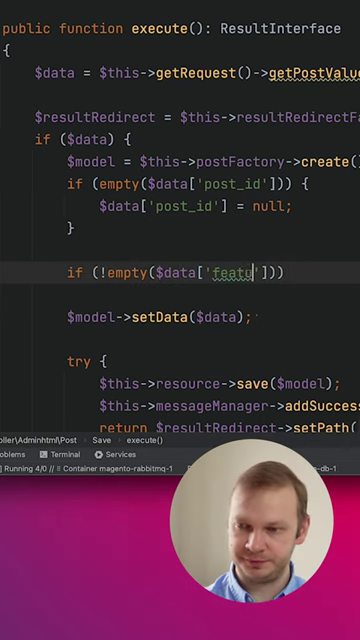
{"action": "type", "text": "red_image"}
{"action": "type", "text": "[0"}
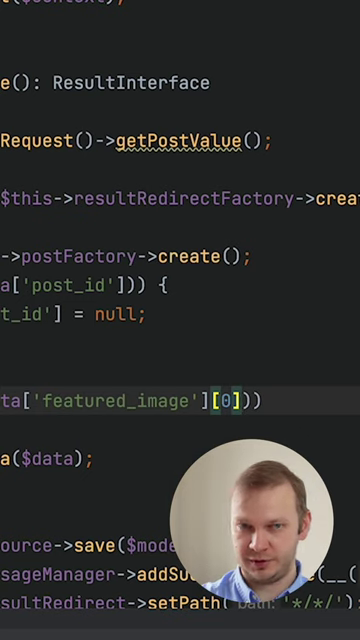
{"action": "type", "text": "]["}
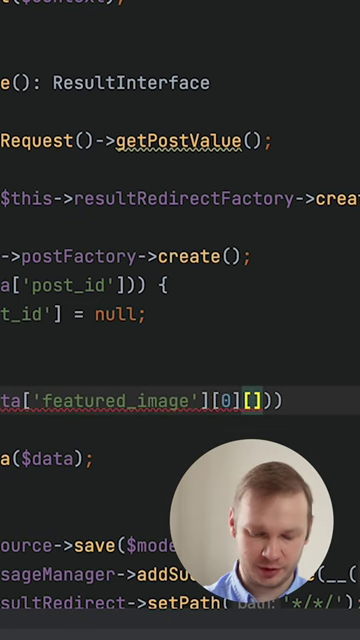
{"action": "type", "text": "'name']"}
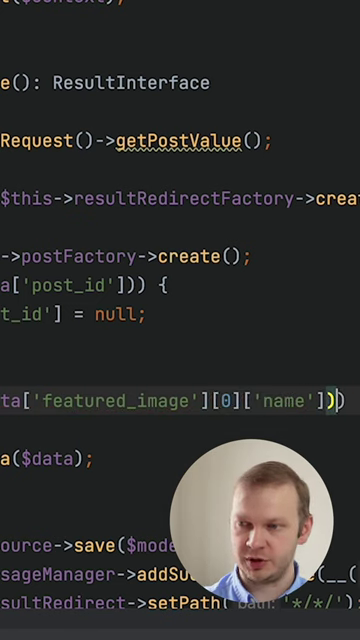
{"action": "type", "text": " &&"}
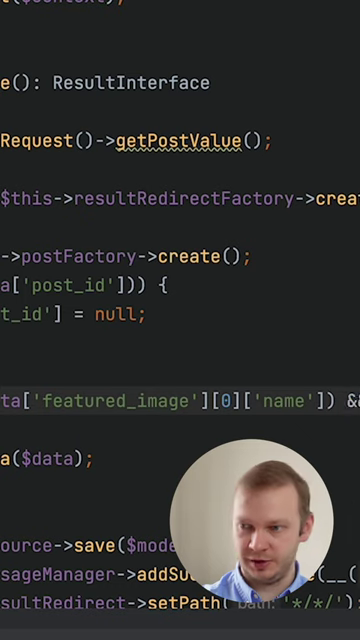
Select the [0] index in the featured_image name check.
{"action": "left_click_drag", "start_coordinate": [212, 400], "coordinate": [243, 400]}
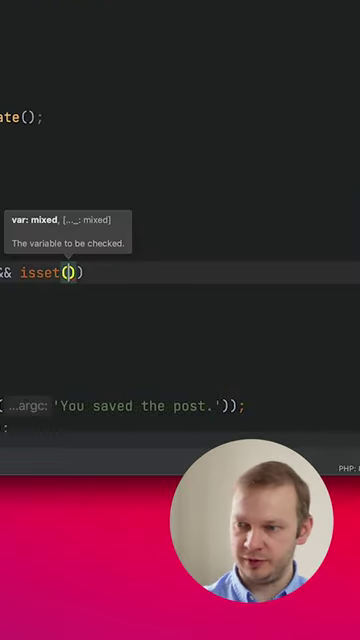
{"action": "type", "text": "$d"}
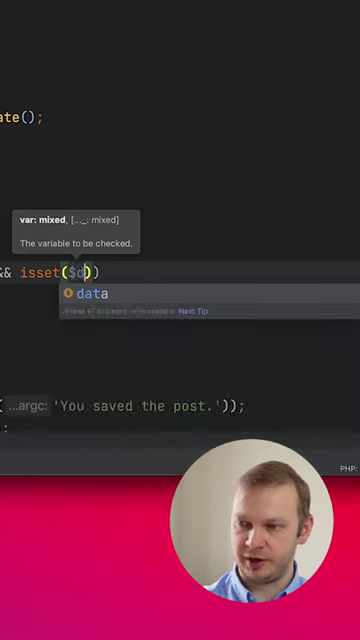
{"action": "type", "text": "ata['fea"}
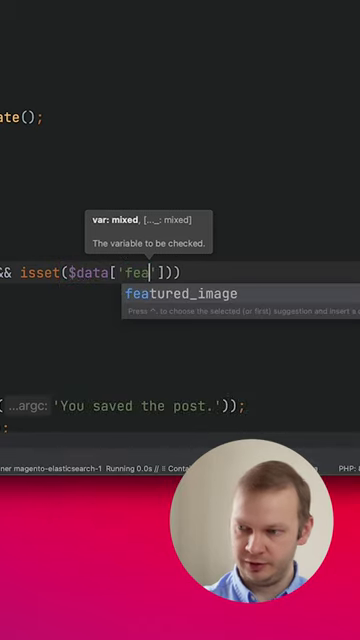
{"action": "type", "text": "tured_image'][0"}
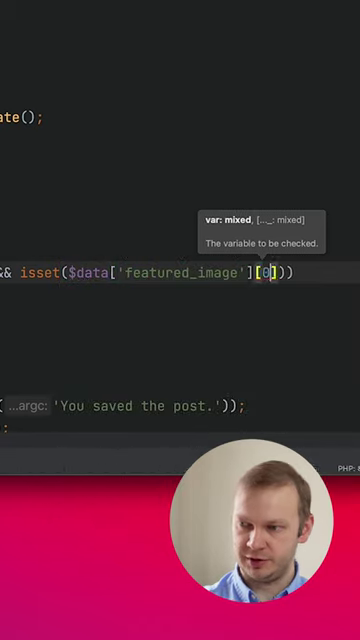
{"action": "type", "text": "]['tmp_name"}
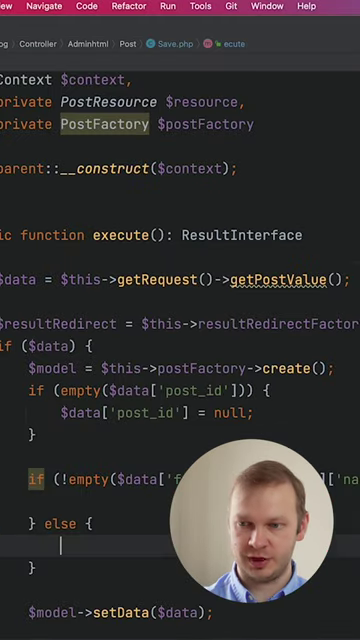
Move into the empty if block body and indent its line.
{"action": "key", "text": "Up"}
{"action": "key", "text": "Up"}
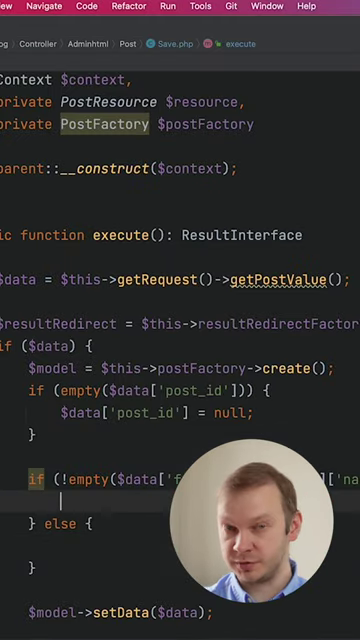
{"action": "key", "text": "Tab"}
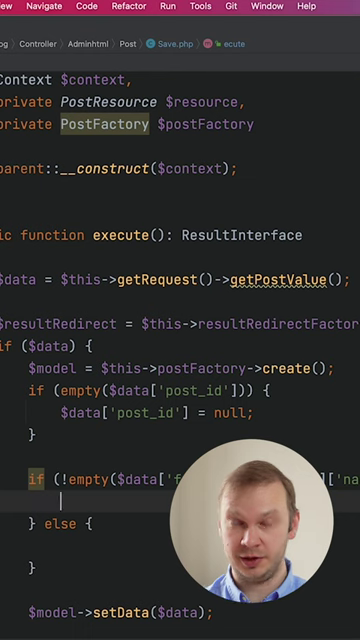